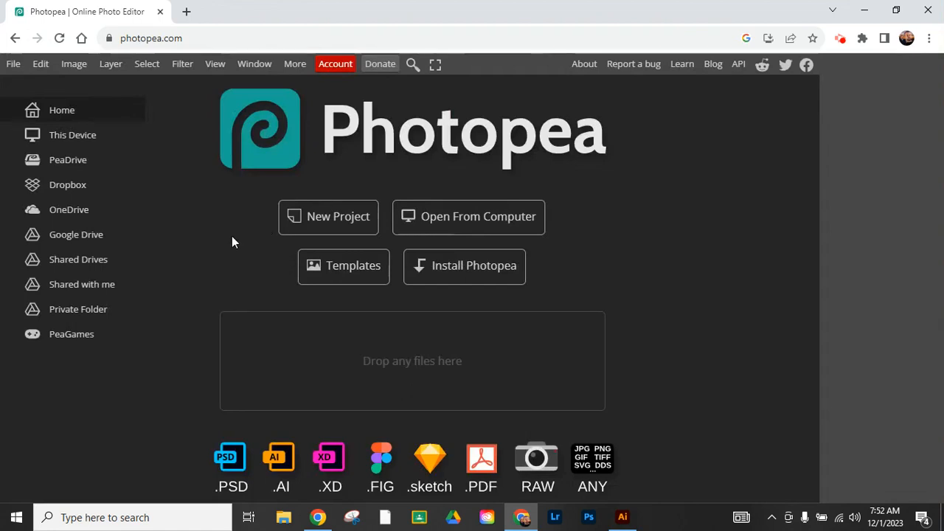
Open the photo IMG_3645 Crop from the Photography folder on this computer.
{"action": "left_click", "coordinate": [475, 219]}
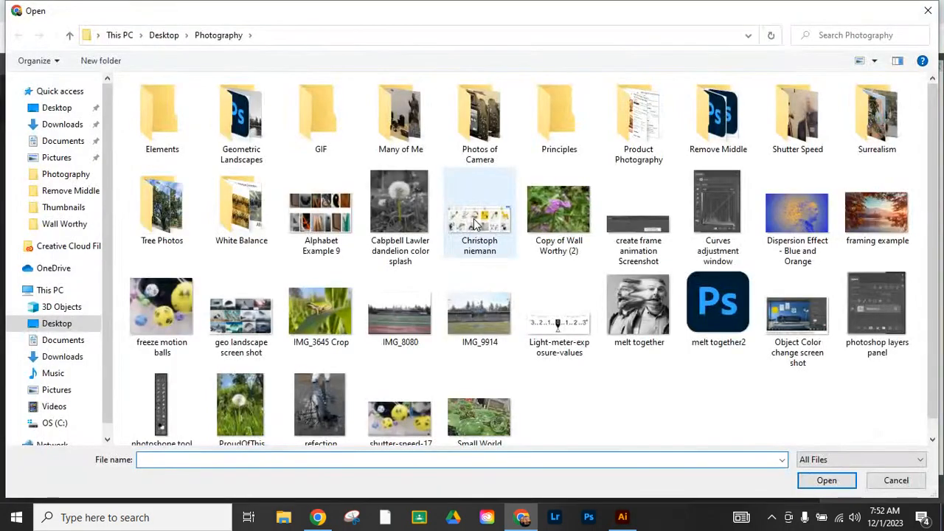
{"action": "left_click", "coordinate": [321, 319]}
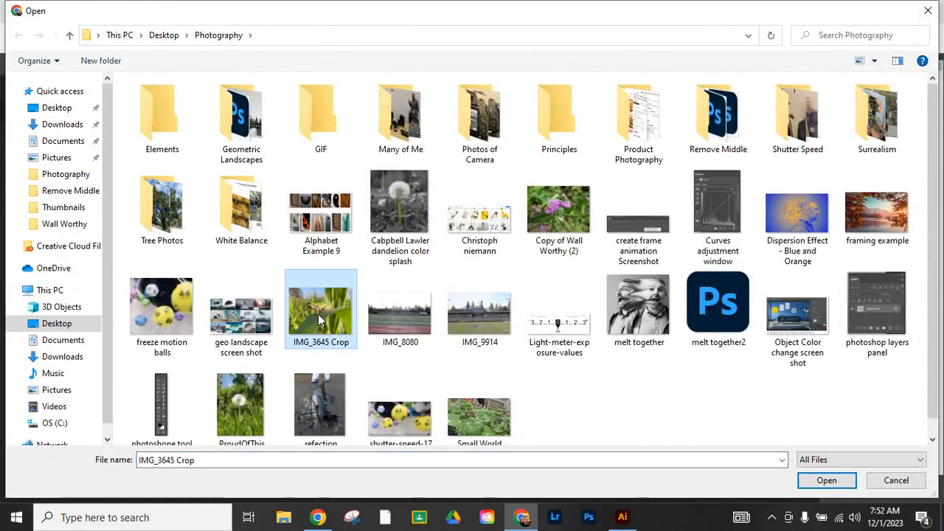
{"action": "left_click", "coordinate": [832, 483]}
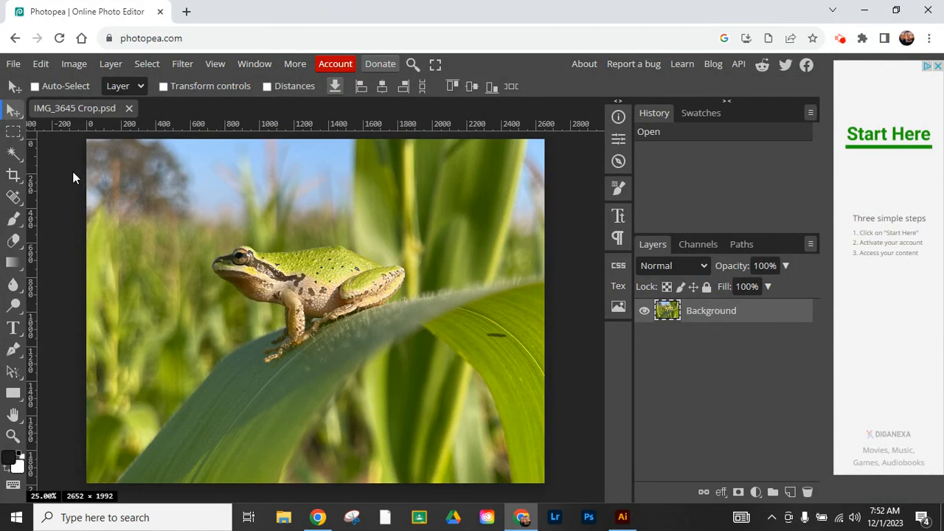
Select the frog automatically with the Object Selection tool's Select Subject option, accepting the short ad and closing it.
{"action": "right_click", "coordinate": [13, 159]}
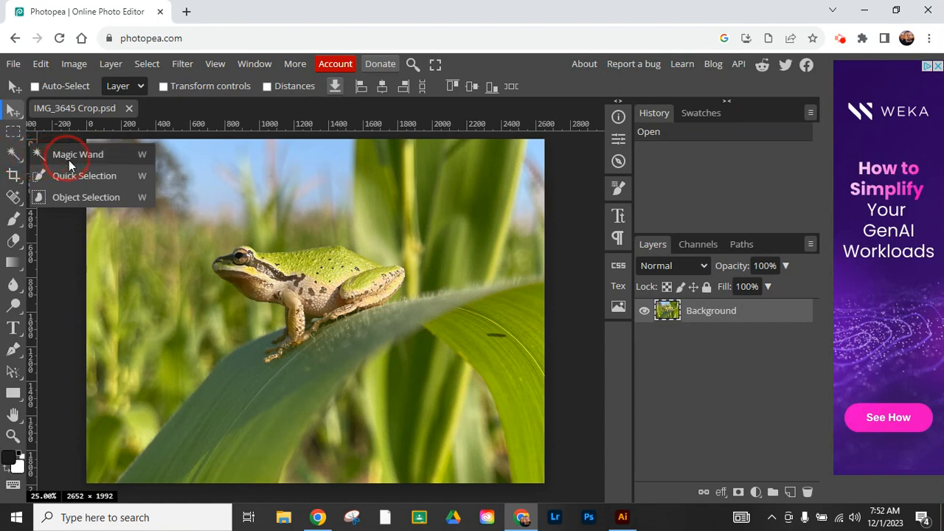
{"action": "left_click", "coordinate": [80, 197]}
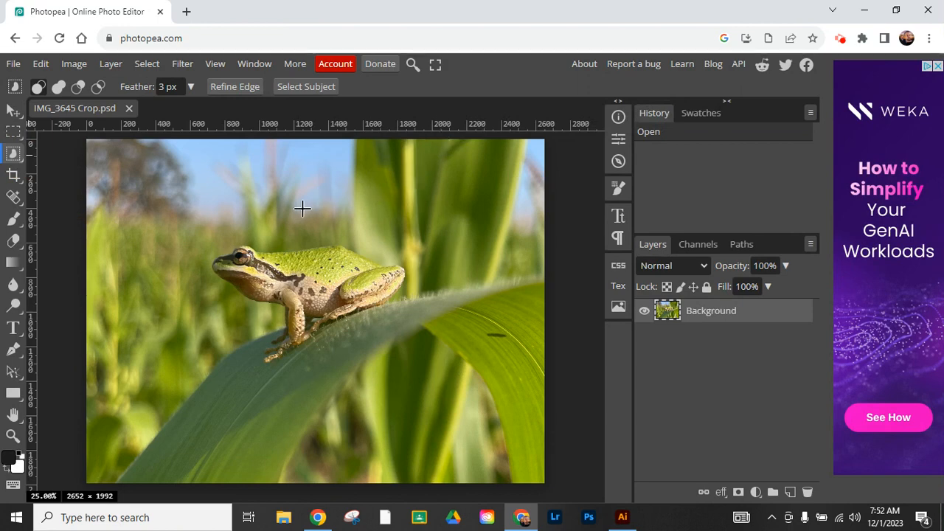
{"action": "left_click", "coordinate": [305, 88]}
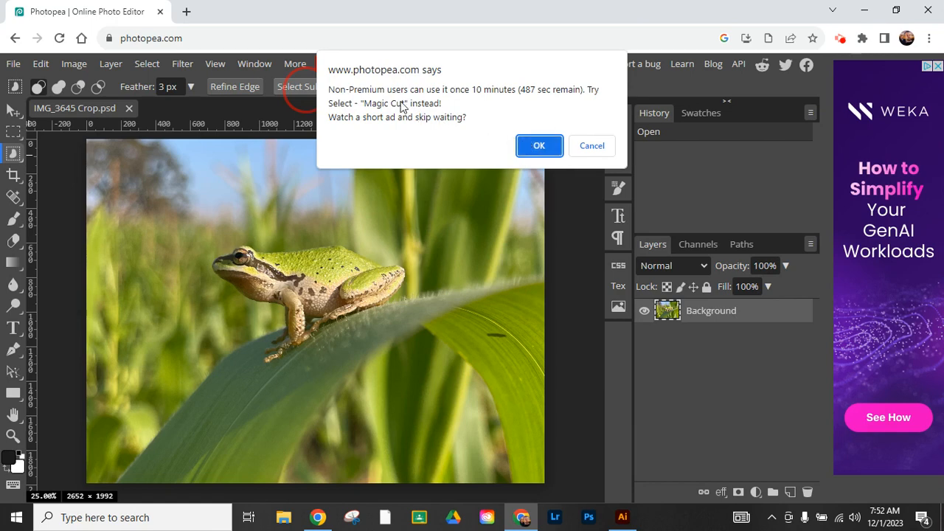
{"action": "left_click", "coordinate": [538, 146]}
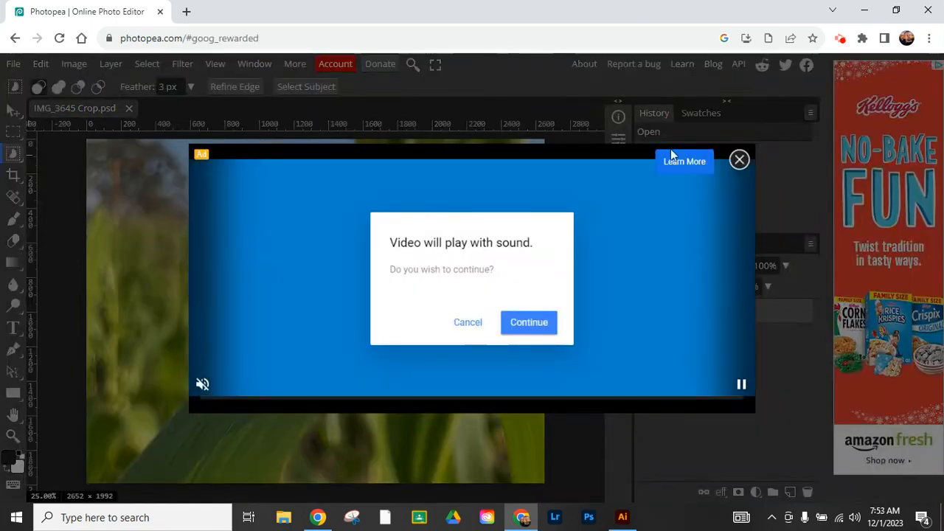
{"action": "left_click", "coordinate": [740, 162]}
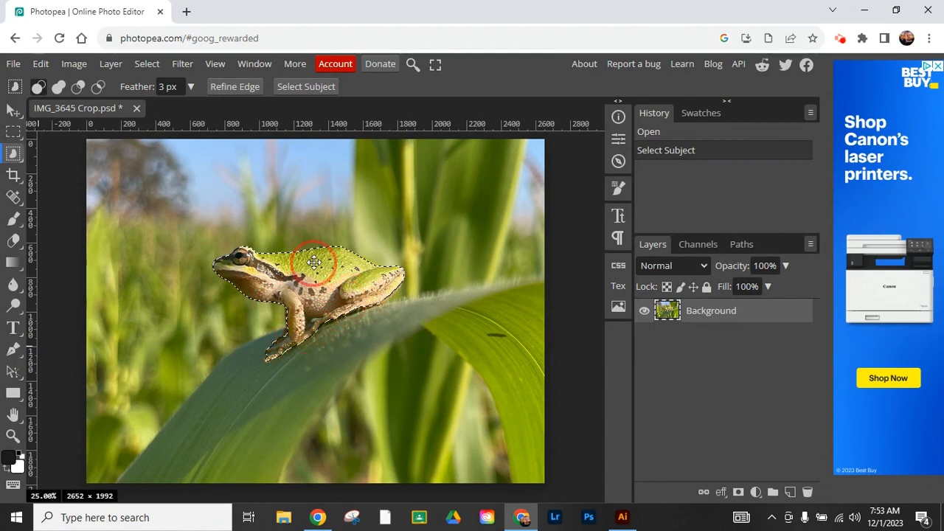
Add the missed strip along the rear slope of the frog's back to the selection with the Lasso tool.
{"action": "left_click", "coordinate": [12, 438]}
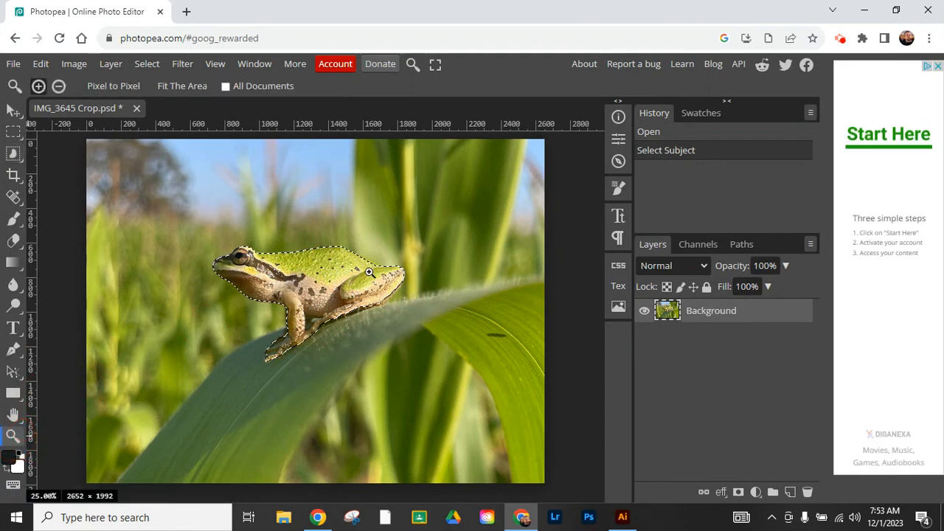
{"action": "left_click", "coordinate": [369, 272]}
{"action": "left_click", "coordinate": [368, 267]}
{"action": "left_click", "coordinate": [368, 264]}
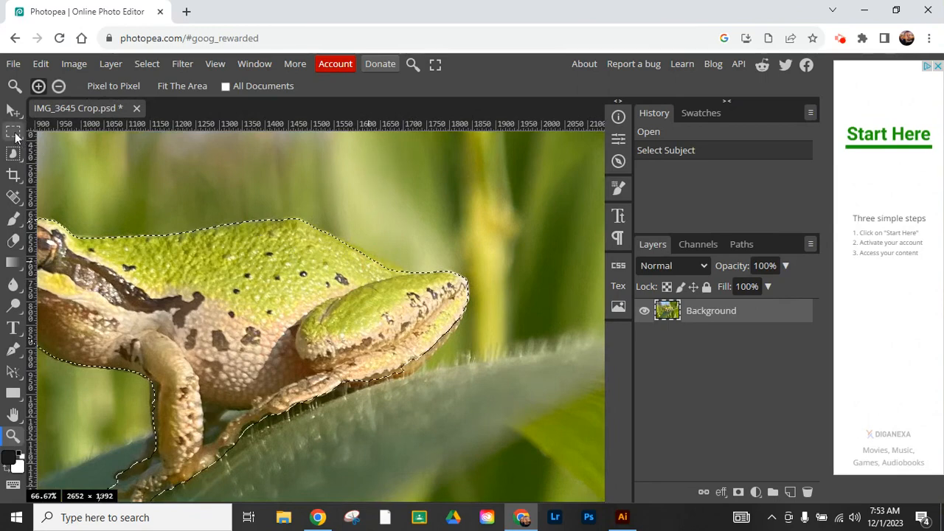
{"action": "mouse_move", "coordinate": [15, 133]}
{"action": "left_mouse_down"}
{"action": "mouse_move", "coordinate": [80, 143]}
{"action": "mouse_move", "coordinate": [95, 174]}
{"action": "left_mouse_up"}
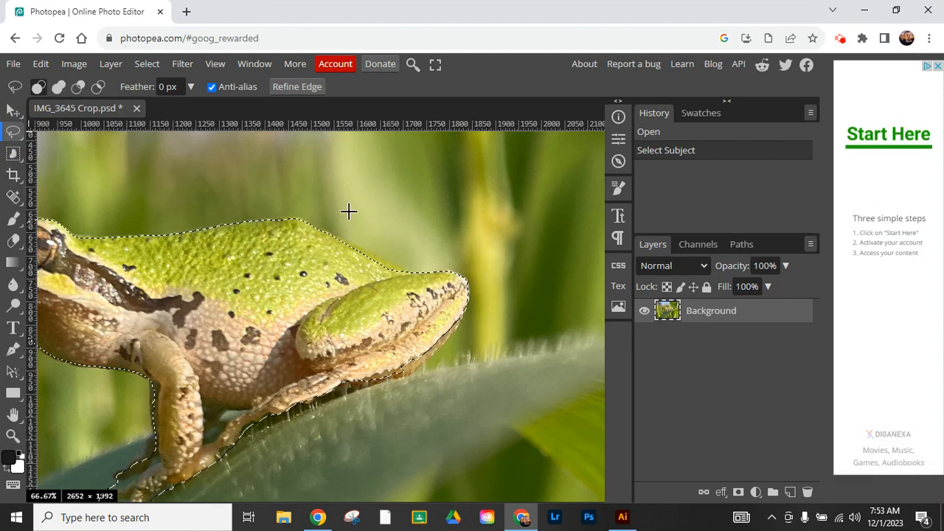
{"action": "key", "text": "shift"}
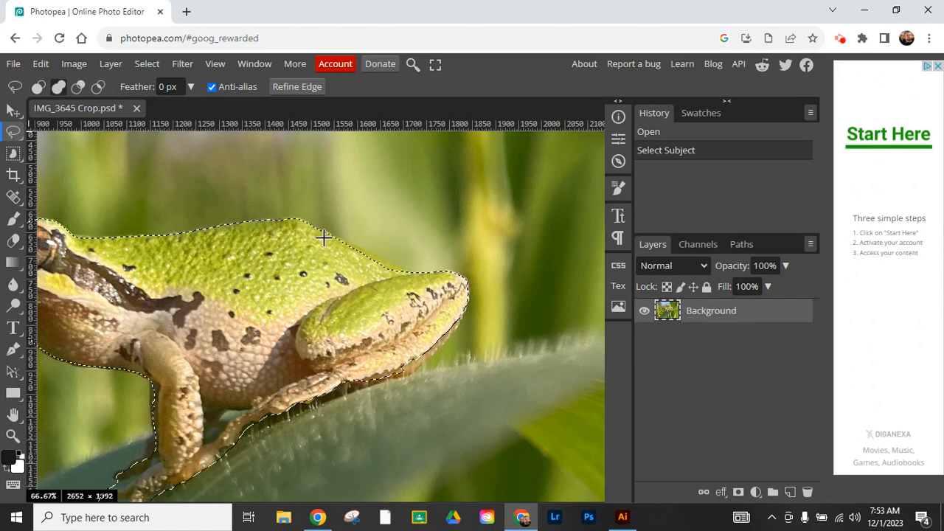
{"action": "mouse_move", "coordinate": [320, 234]}
{"action": "left_mouse_down"}
{"action": "mouse_move", "coordinate": [337, 232]}
{"action": "mouse_move", "coordinate": [412, 275]}
{"action": "mouse_move", "coordinate": [341, 273]}
{"action": "mouse_move", "coordinate": [322, 254]}
{"action": "left_mouse_up"}
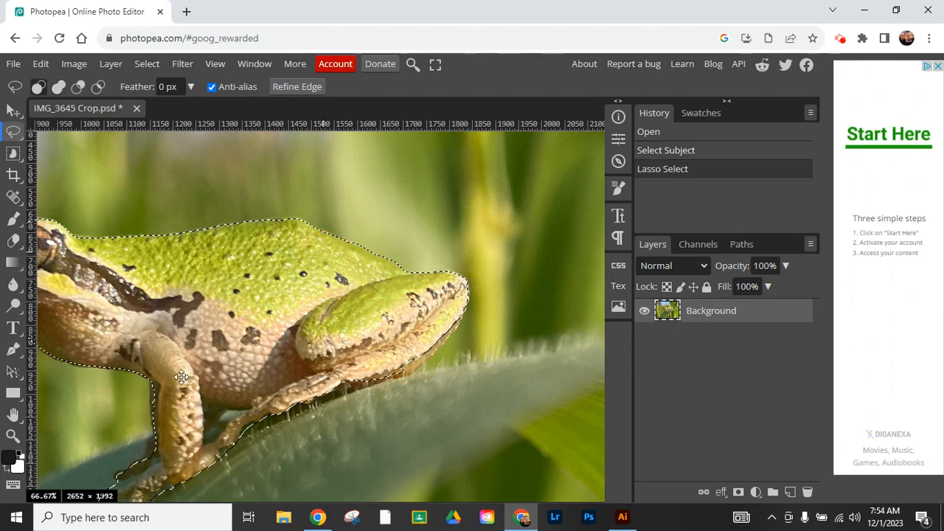
Subtract the background gap between the frog's belly, front leg and hind leg from the selection with the Lasso.
{"action": "mouse_move", "coordinate": [142, 371]}
{"action": "left_mouse_down"}
{"action": "mouse_move", "coordinate": [221, 378]}
{"action": "mouse_move", "coordinate": [270, 265]}
{"action": "mouse_move", "coordinate": [273, 225]}
{"action": "left_mouse_up"}
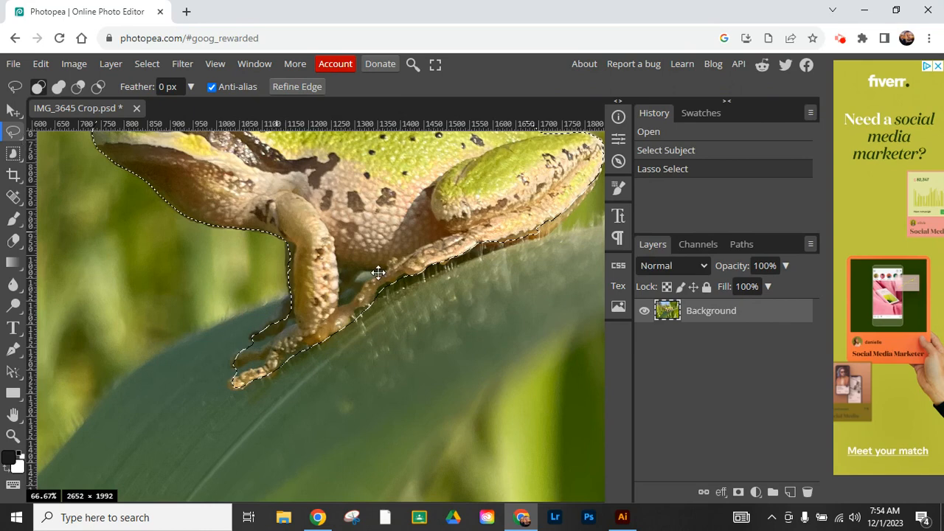
{"action": "key", "text": "alt"}
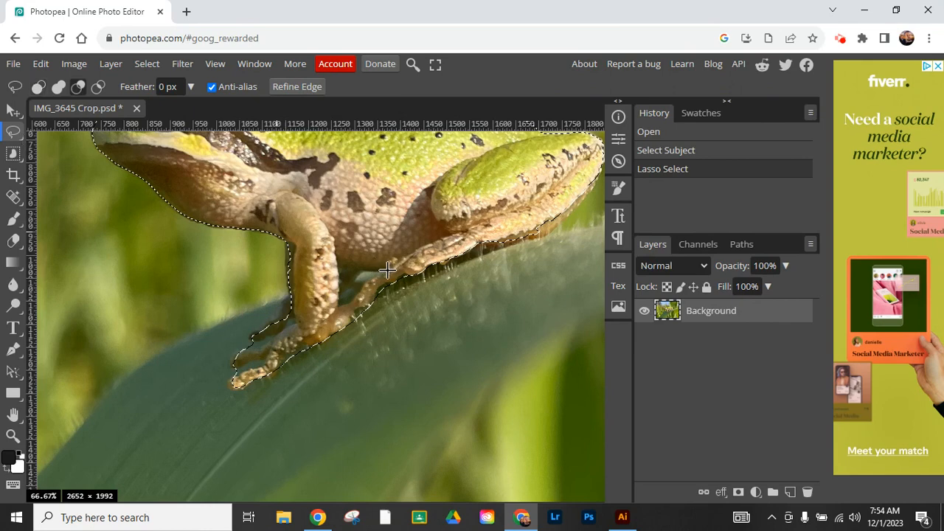
{"action": "mouse_move", "coordinate": [382, 270]}
{"action": "left_mouse_down"}
{"action": "mouse_move", "coordinate": [337, 267]}
{"action": "mouse_move", "coordinate": [340, 307]}
{"action": "mouse_move", "coordinate": [383, 271]}
{"action": "left_mouse_up"}
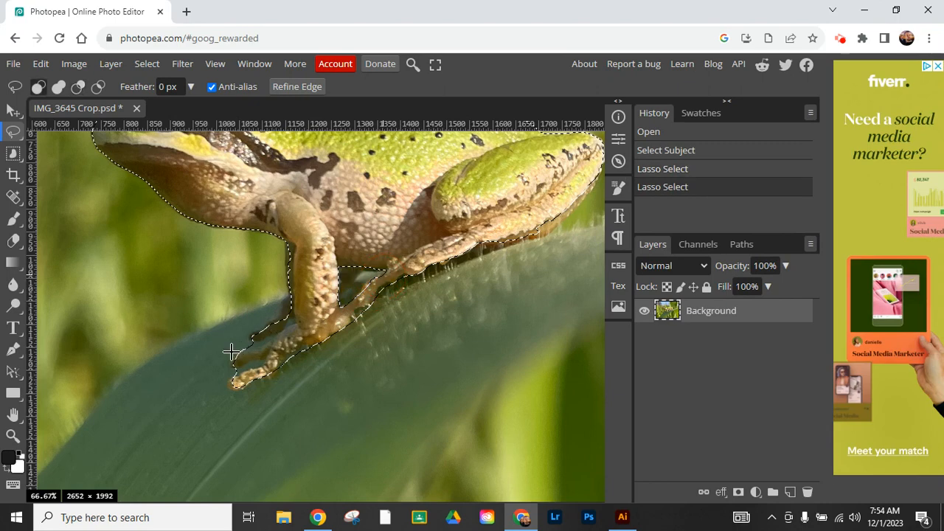
Subtract the leaf areas between the frog's toes from the selection and add the missed outer edge of the front leg.
{"action": "key", "text": "alt"}
{"action": "mouse_move", "coordinate": [231, 357]}
{"action": "left_mouse_down"}
{"action": "mouse_move", "coordinate": [278, 337]}
{"action": "mouse_move", "coordinate": [227, 343]}
{"action": "mouse_move", "coordinate": [227, 371]}
{"action": "mouse_move", "coordinate": [265, 363]}
{"action": "mouse_move", "coordinate": [215, 373]}
{"action": "left_mouse_up"}
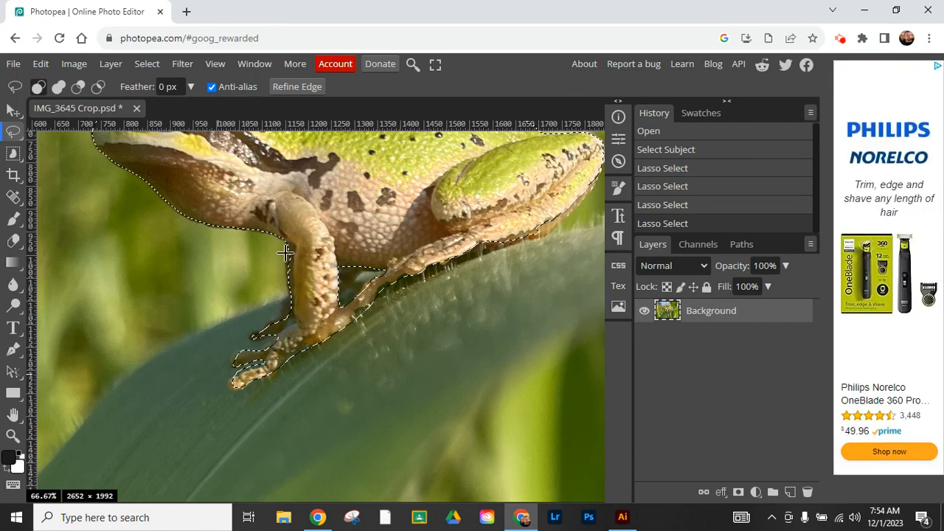
{"action": "key", "text": "shift"}
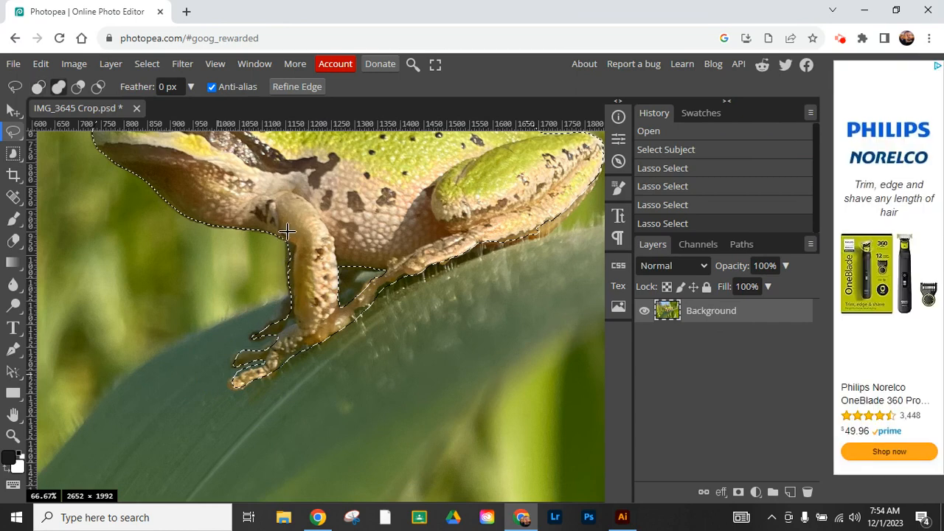
{"action": "mouse_move", "coordinate": [285, 235]}
{"action": "left_mouse_down"}
{"action": "mouse_move", "coordinate": [269, 327]}
{"action": "mouse_move", "coordinate": [285, 329]}
{"action": "mouse_move", "coordinate": [310, 302]}
{"action": "mouse_move", "coordinate": [315, 245]}
{"action": "mouse_move", "coordinate": [295, 214]}
{"action": "mouse_move", "coordinate": [284, 217]}
{"action": "mouse_move", "coordinate": [286, 233]}
{"action": "left_mouse_up"}
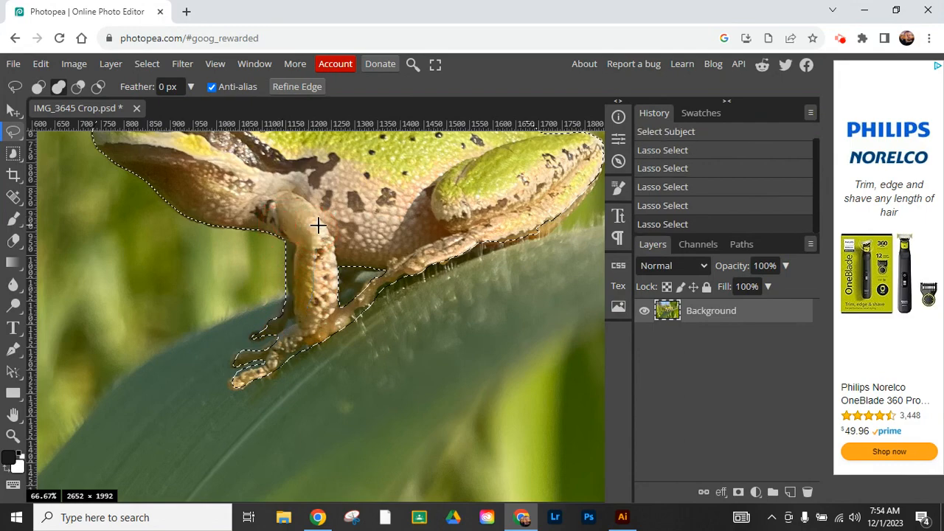
Copy the selected frog to a new layer and hide the Background layer.
{"action": "scroll", "coordinate": [299, 271], "scroll_direction": "up", "scroll_amount": 5}
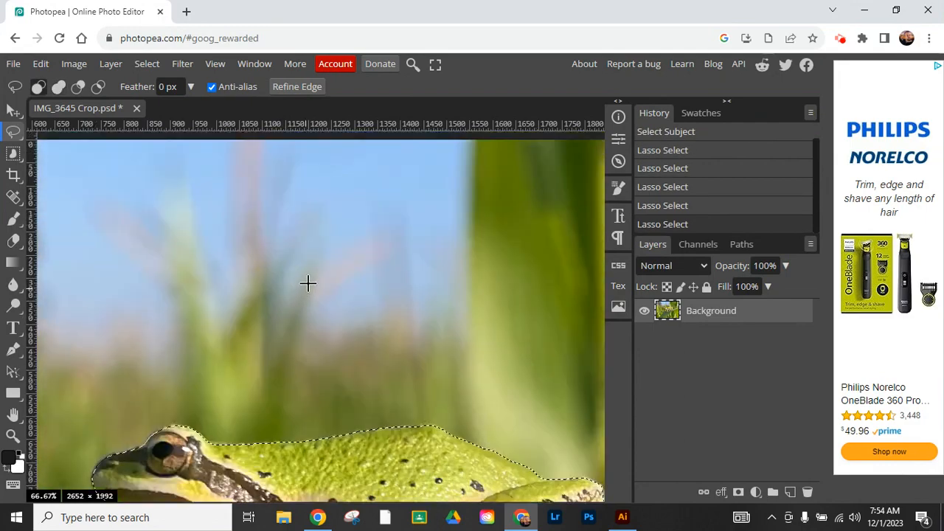
{"action": "scroll", "coordinate": [308, 281], "scroll_direction": "down", "scroll_amount": 2}
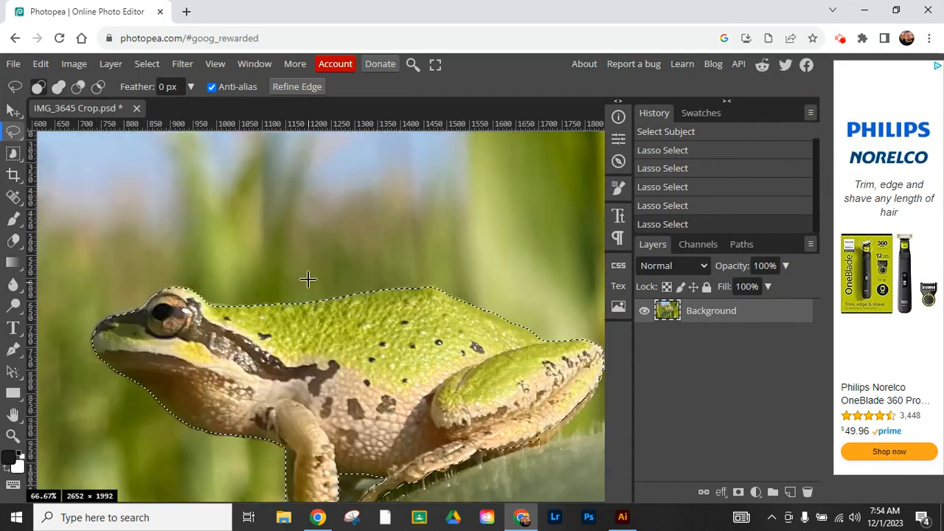
{"action": "double_click", "coordinate": [13, 415]}
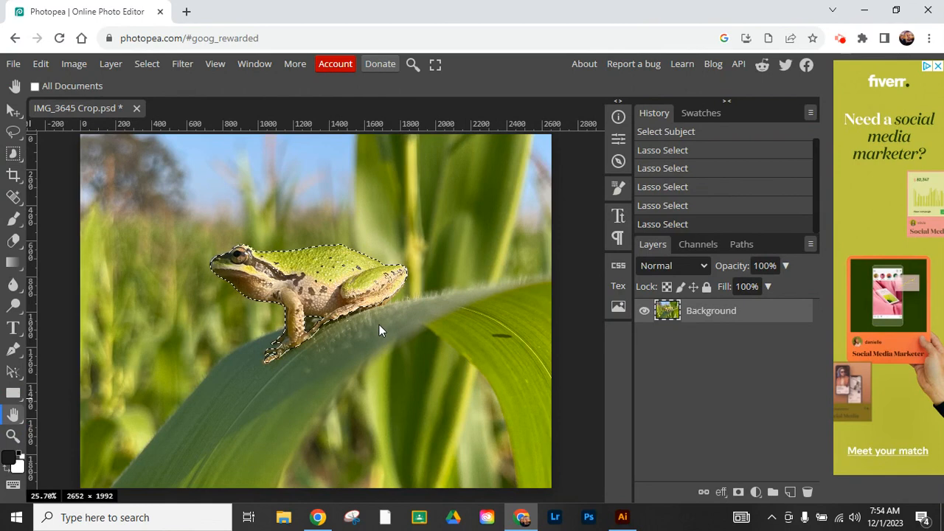
{"action": "key", "text": "ctrl+j"}
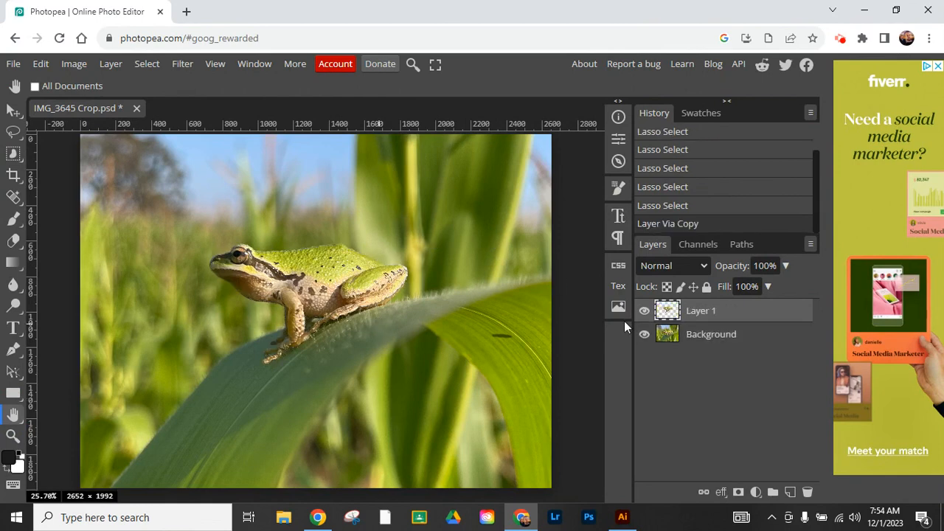
{"action": "left_click", "coordinate": [644, 335]}
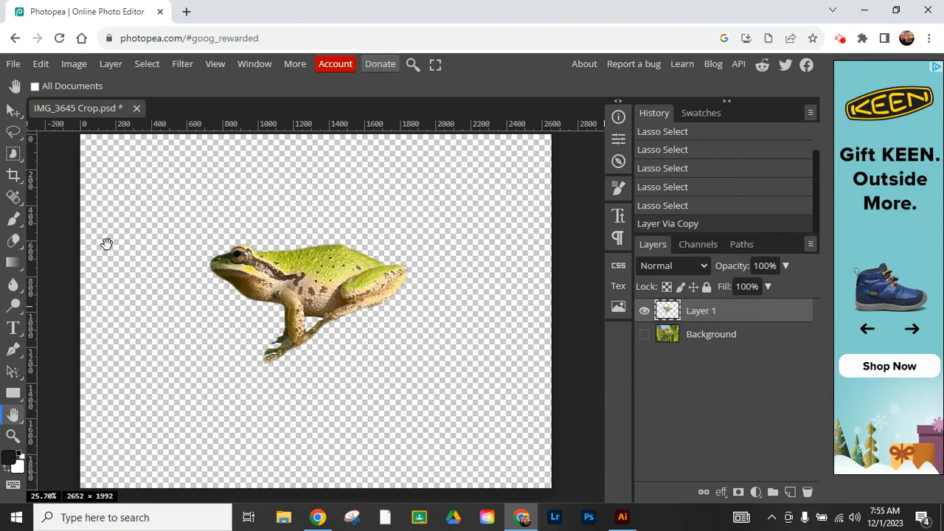
Export the frog cut-out as a PNG at 2652 × 1992 px and 100% quality, inspecting its legs and head in the preview.
{"action": "left_click", "coordinate": [14, 67]}
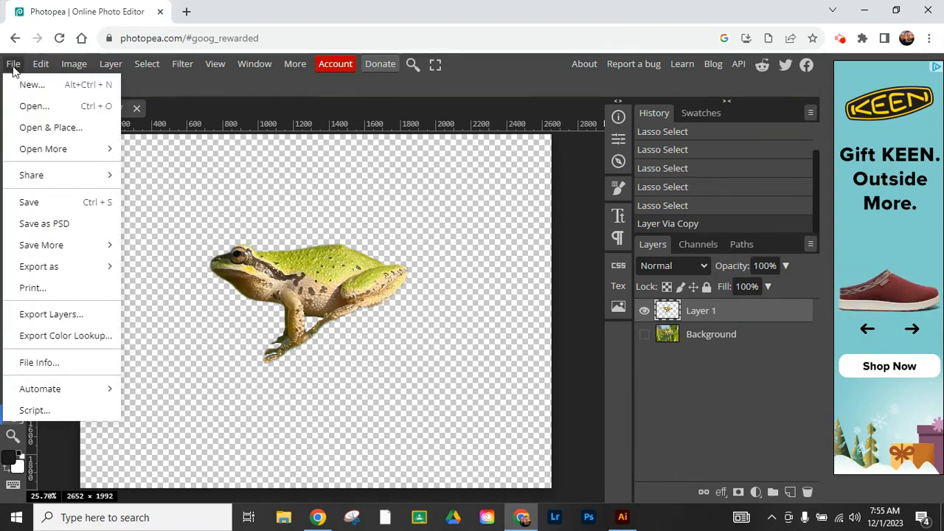
{"action": "mouse_move", "coordinate": [89, 260]}
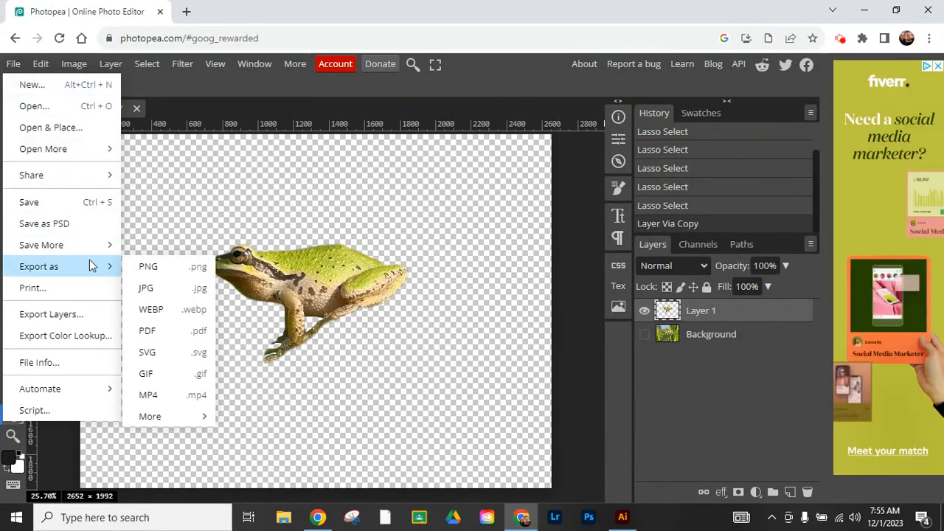
{"action": "left_click", "coordinate": [179, 267]}
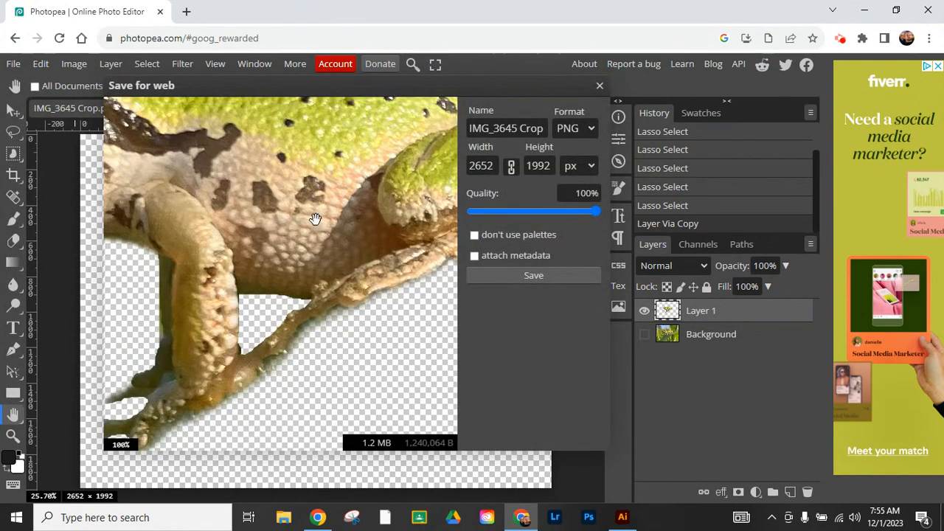
{"action": "left_click_drag", "start_coordinate": [272, 171], "coordinate": [391, 267]}
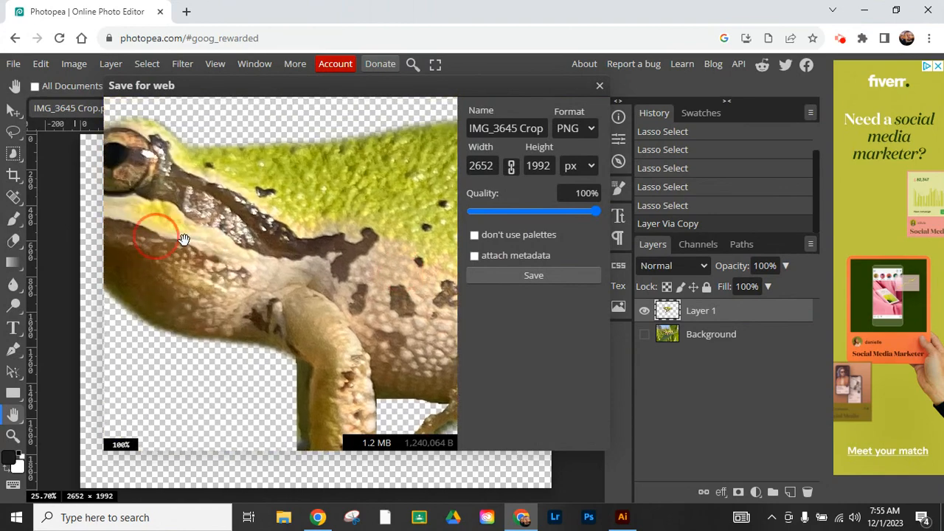
{"action": "left_click_drag", "start_coordinate": [152, 217], "coordinate": [312, 199]}
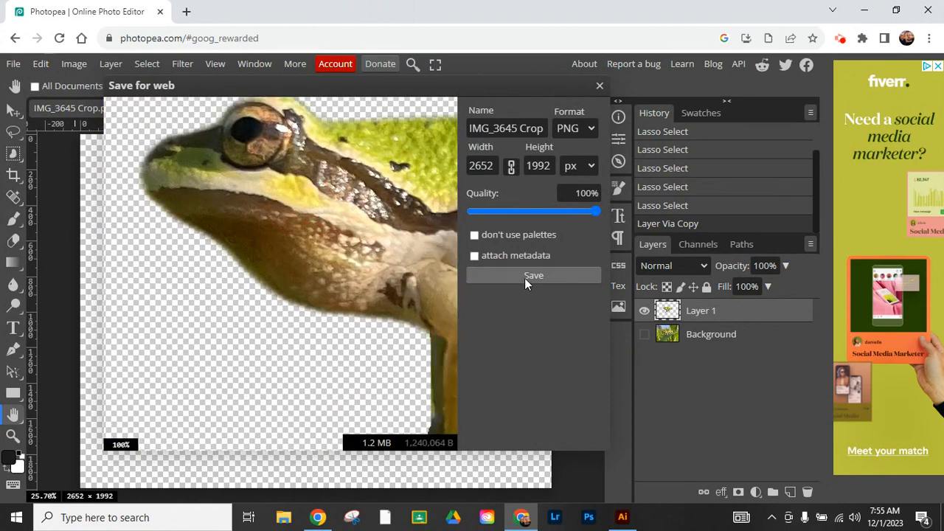